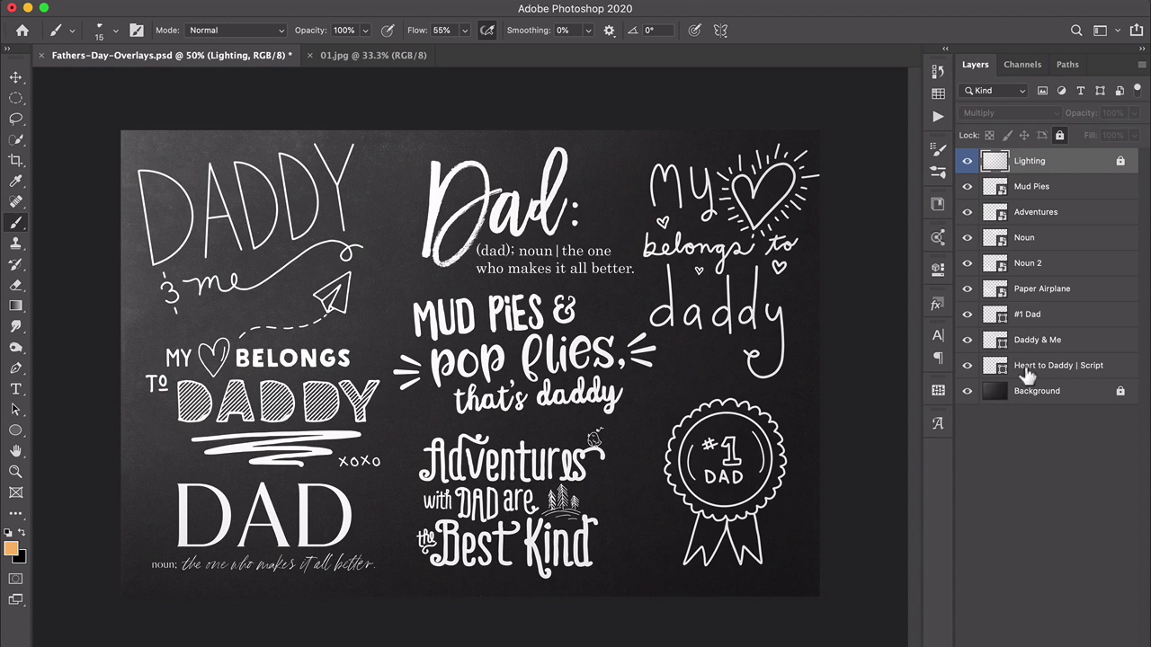
Select the Paper Airplane layer in Fathers-Day-Overlays.psd's Layers panel.
left_click(1048, 295)
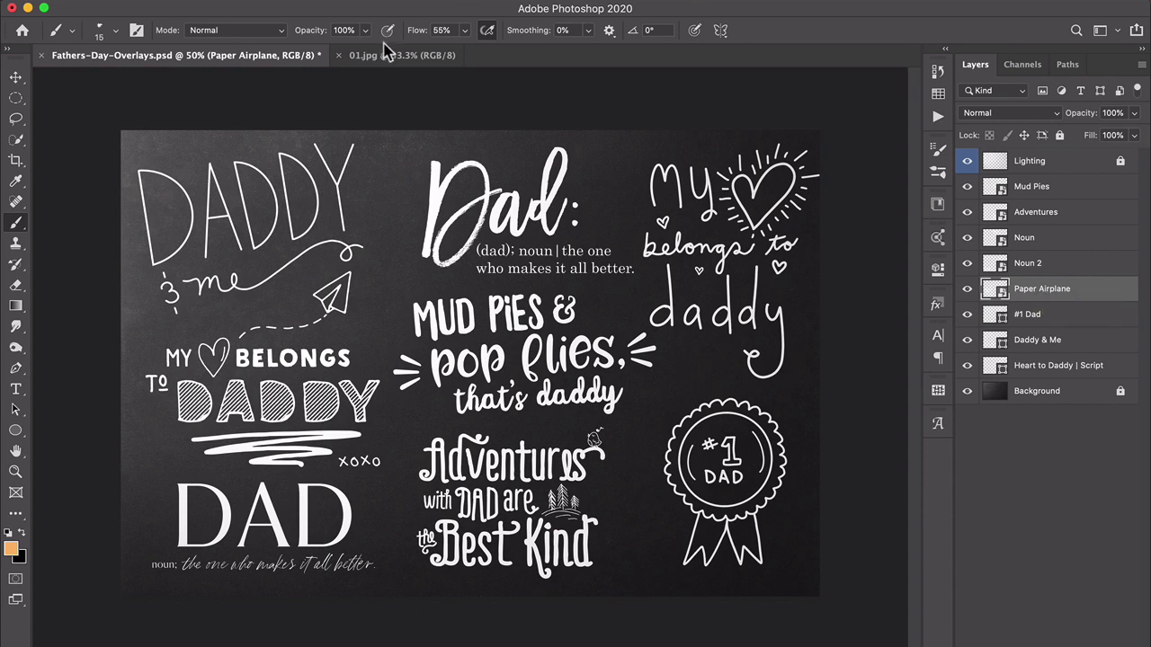
Copy the Paper Airplane overlay layer into 01.jpg, centred on the photo.
left_click(387, 55)
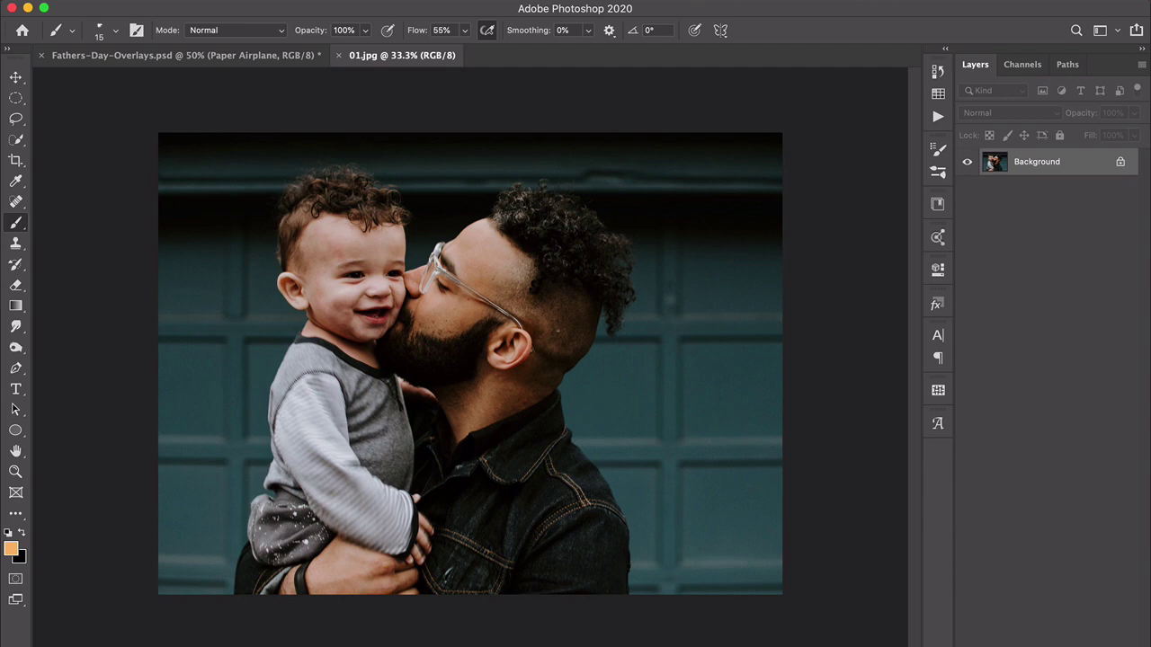
left_click(270, 56)
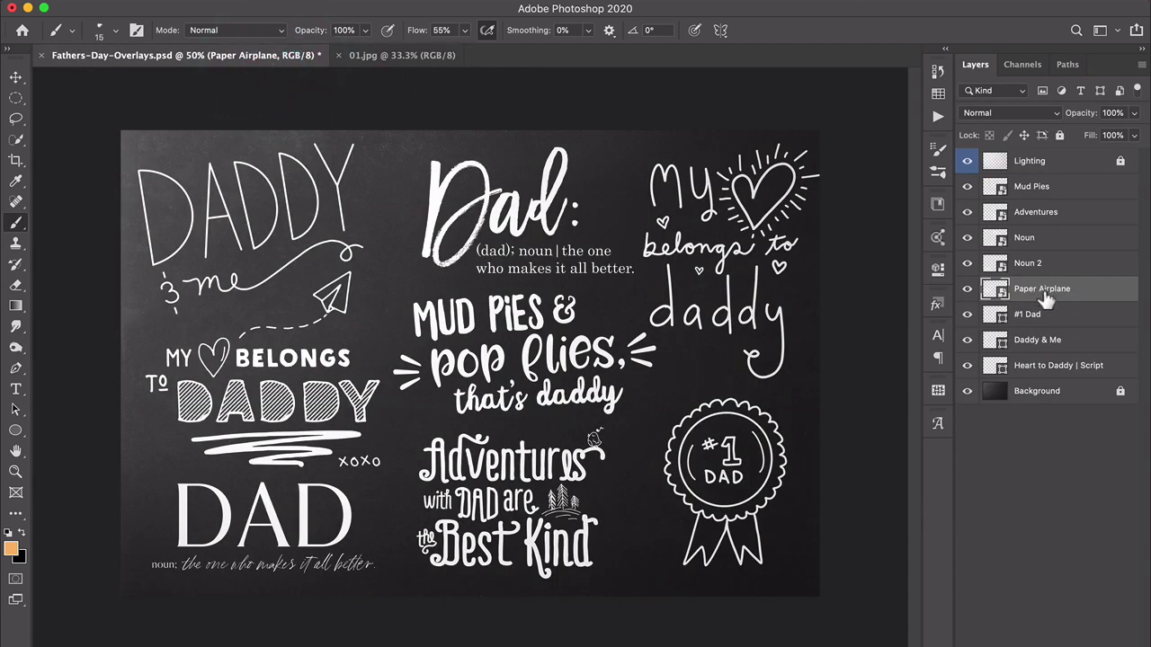
left_click_drag(1046, 299, 433, 284)
key("shift")
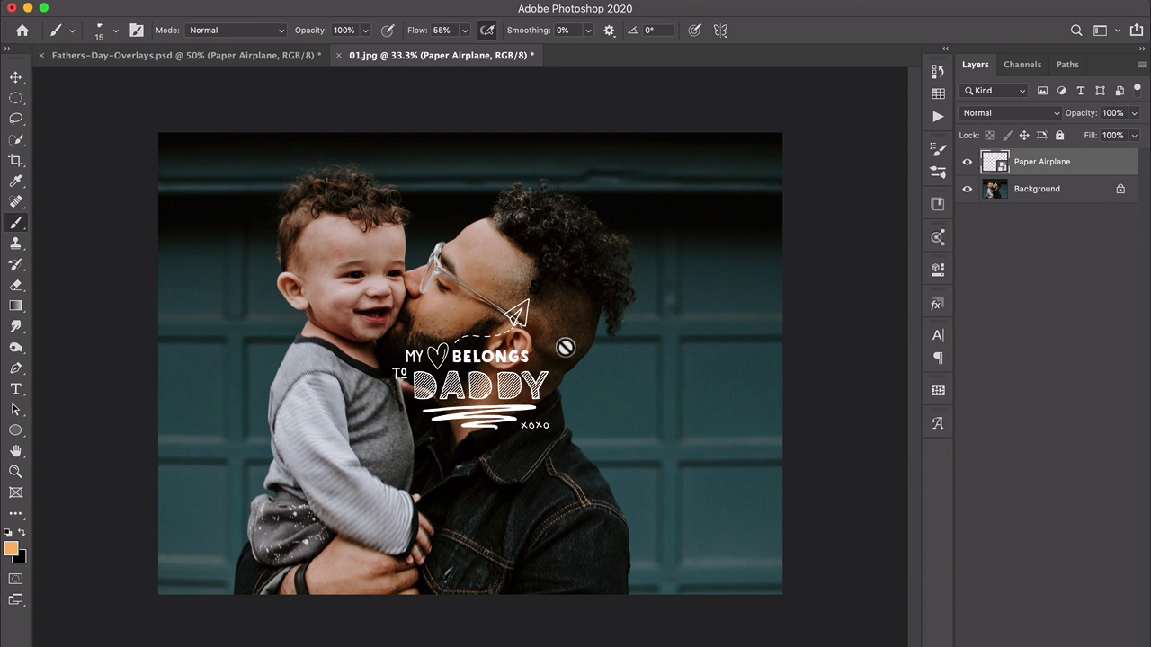
Scale the overlay proportionally to about 779% and place it at the photo's lower right.
key("super")
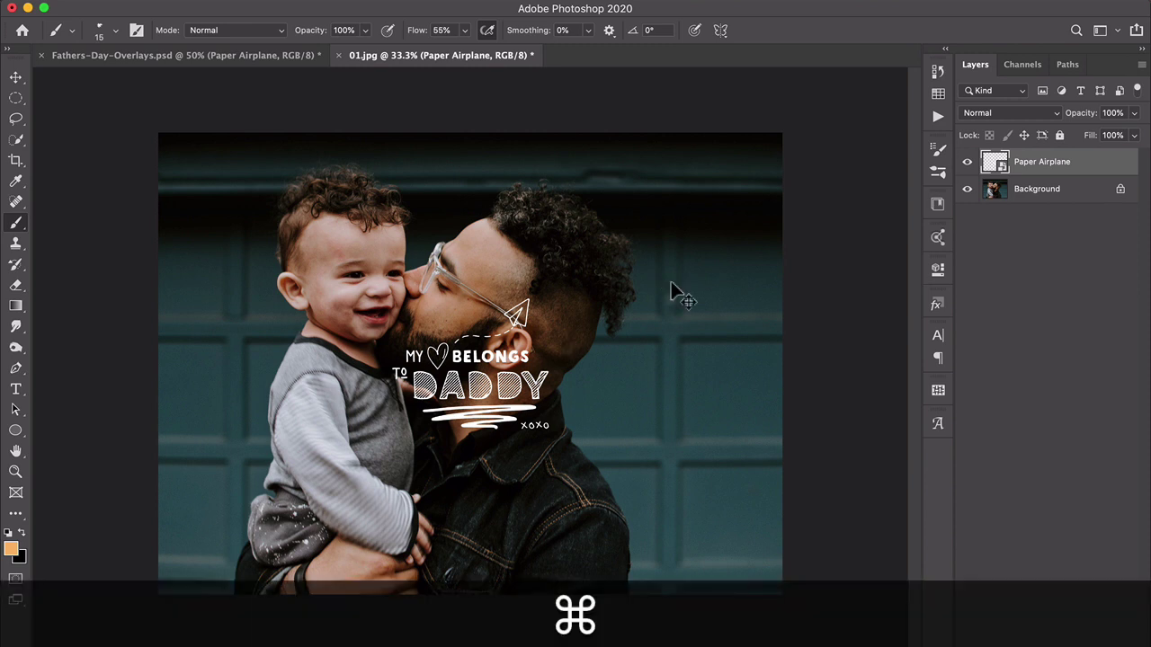
key("super+t")
left_click_drag(543, 305, 688, 180)
key("shift")
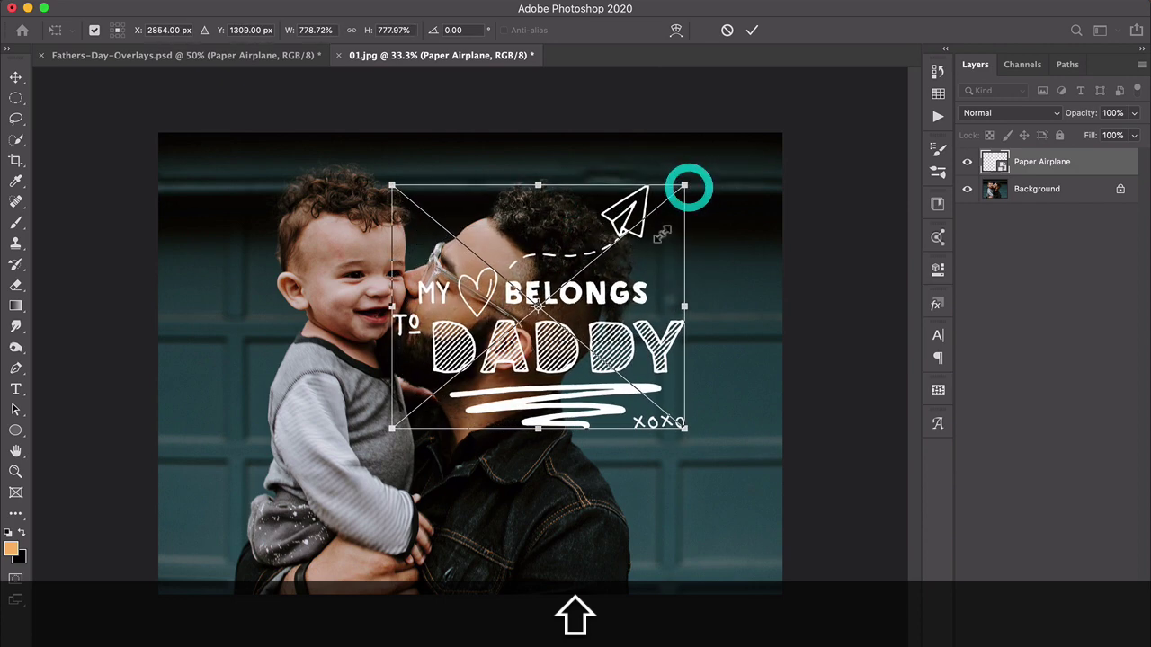
left_click_drag(625, 350, 664, 468)
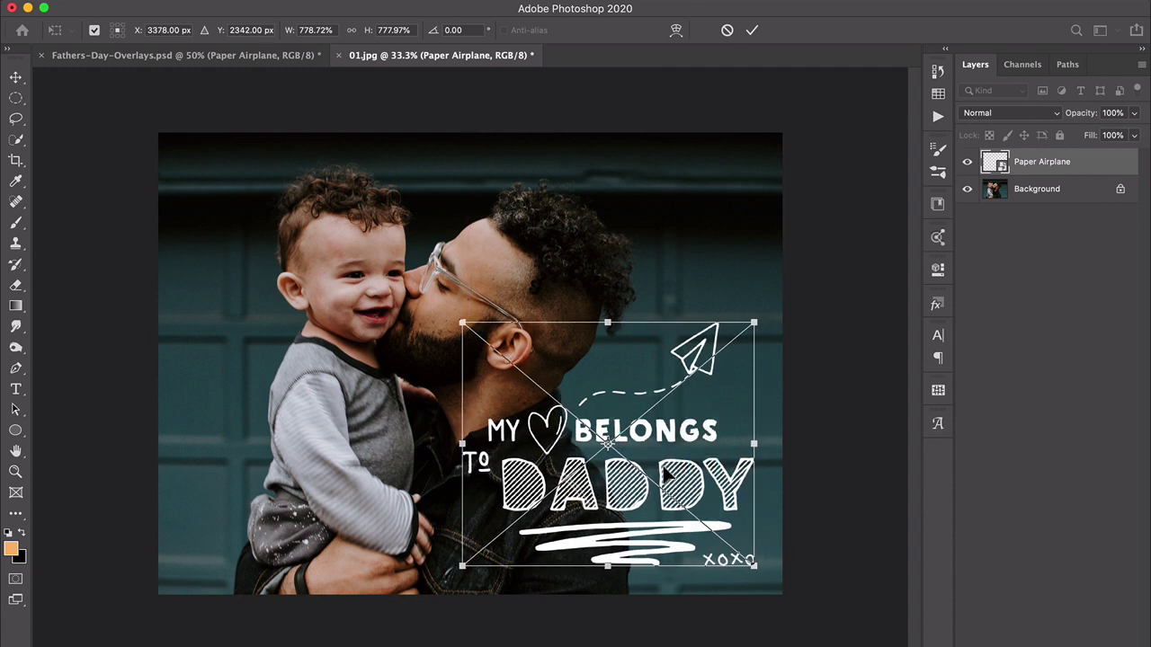
key("Return")
key("b")
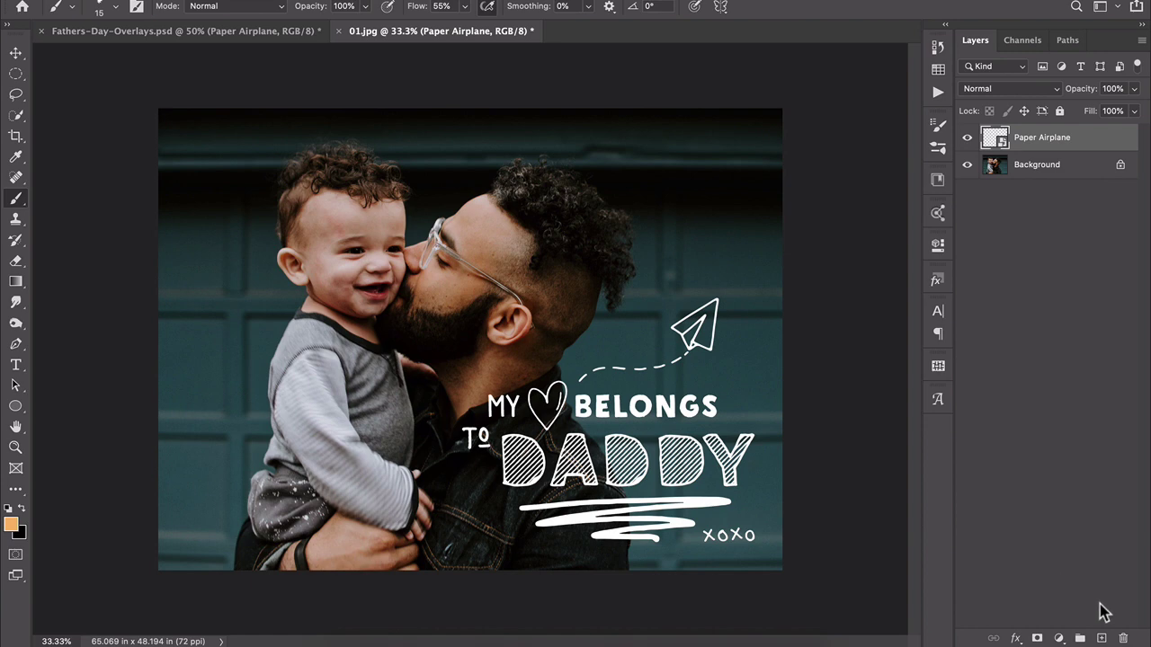
Add a new layer named Color below the Paper Airplane layer, above Background.
left_click(1103, 640)
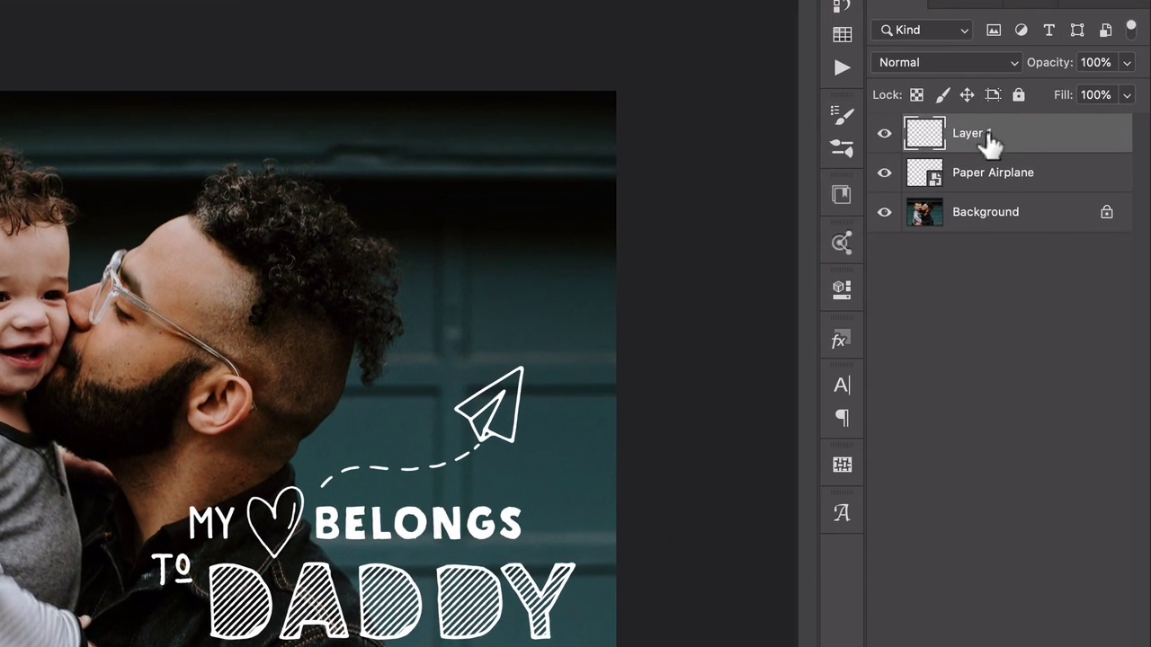
double_click(973, 135)
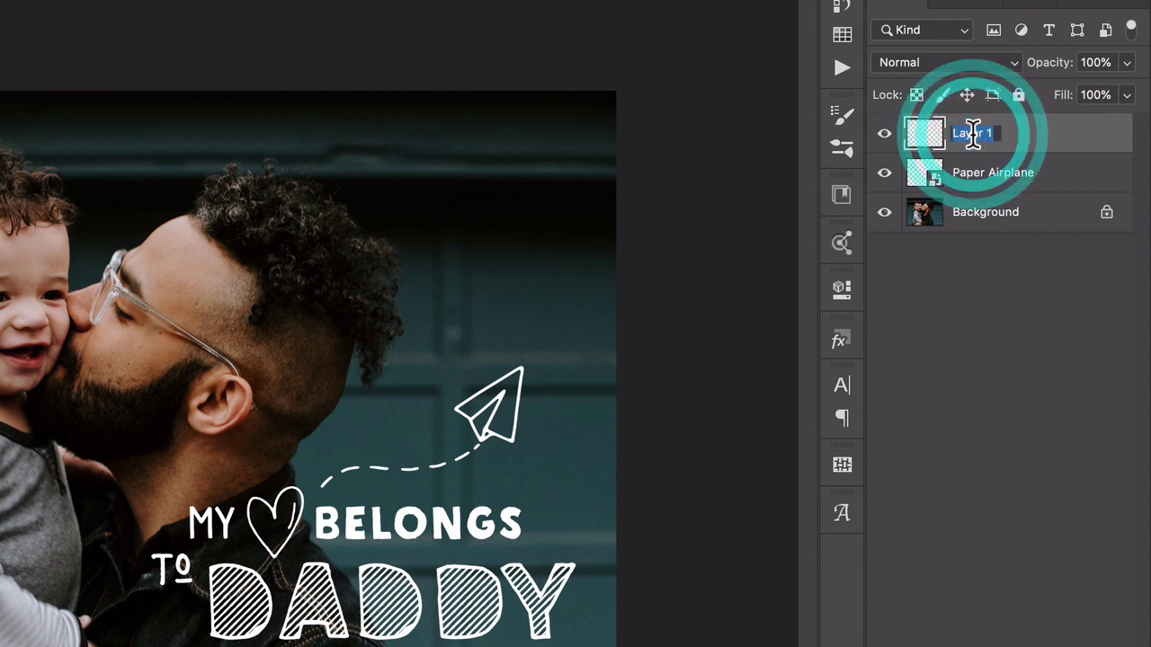
type("Color")
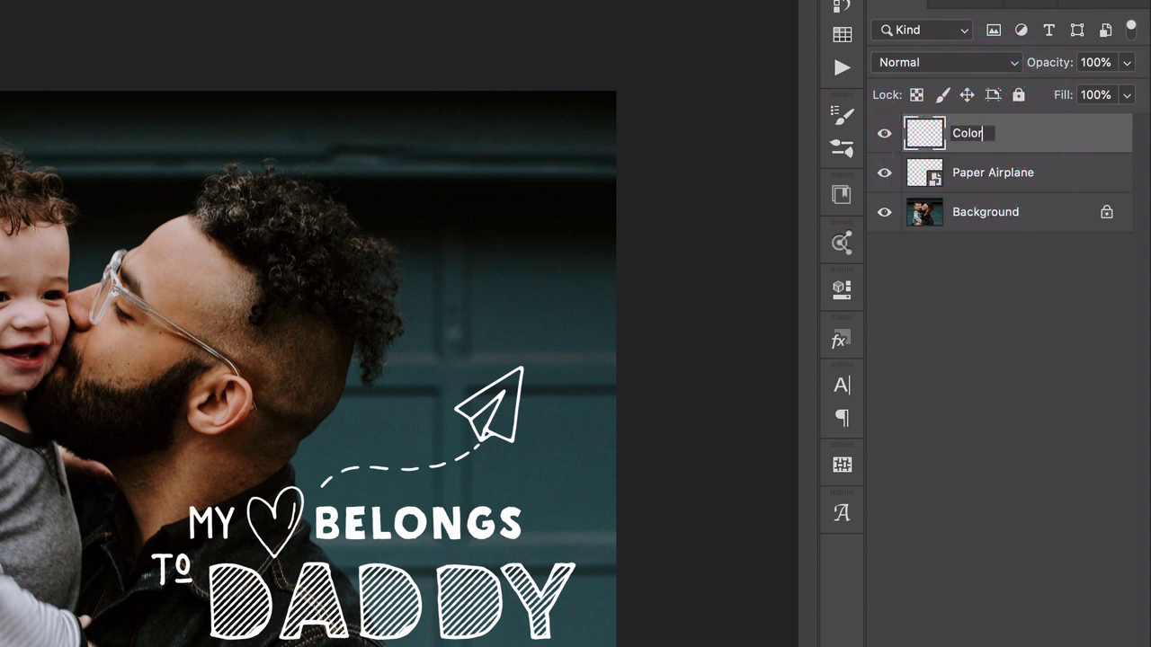
key("Return")
left_click_drag(977, 140, 984, 201)
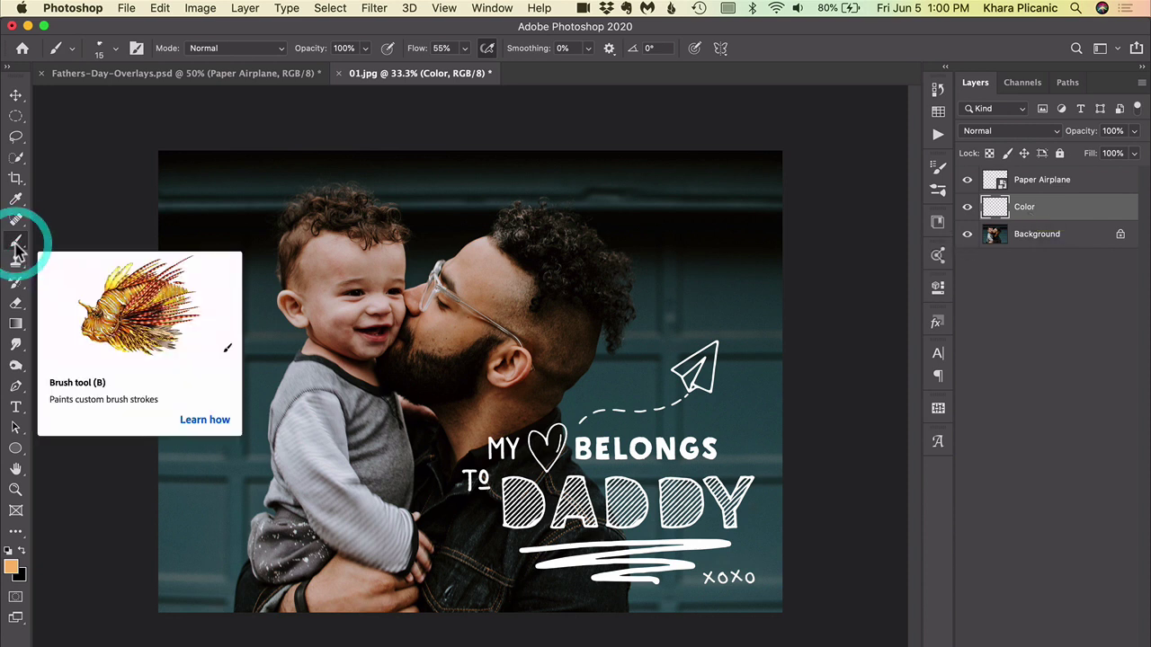
Choose the KYLE Ultimate Charcoal Pencil 25px Med2 brush preset at 25 px.
left_click(100, 47)
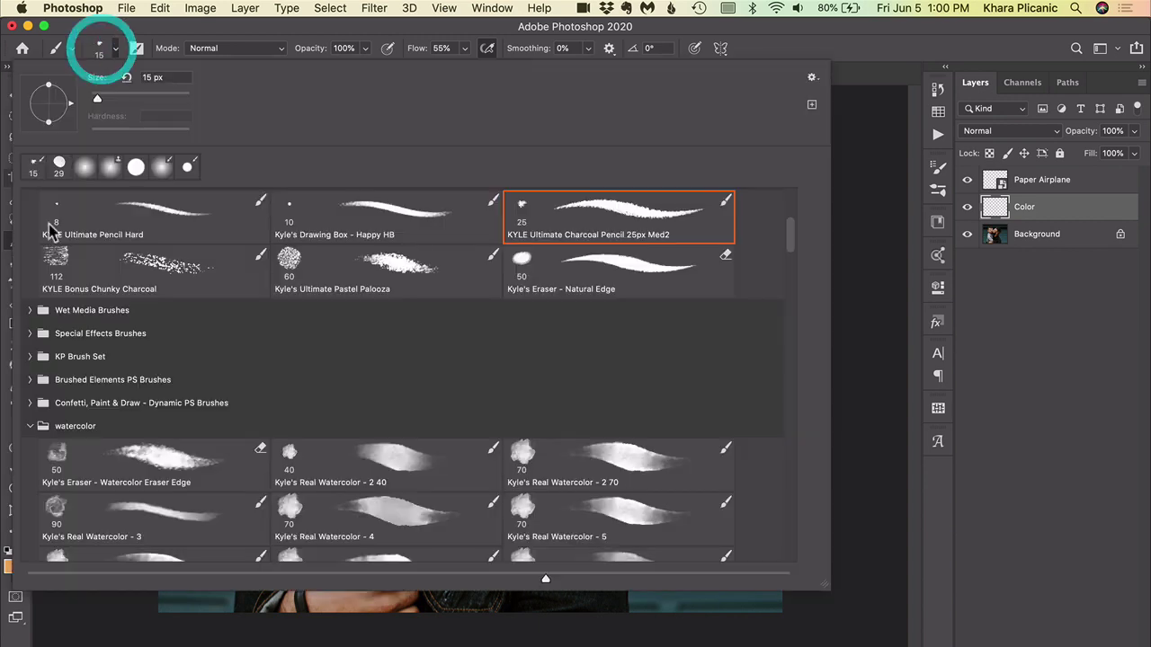
scroll(494, 297, "up", 5)
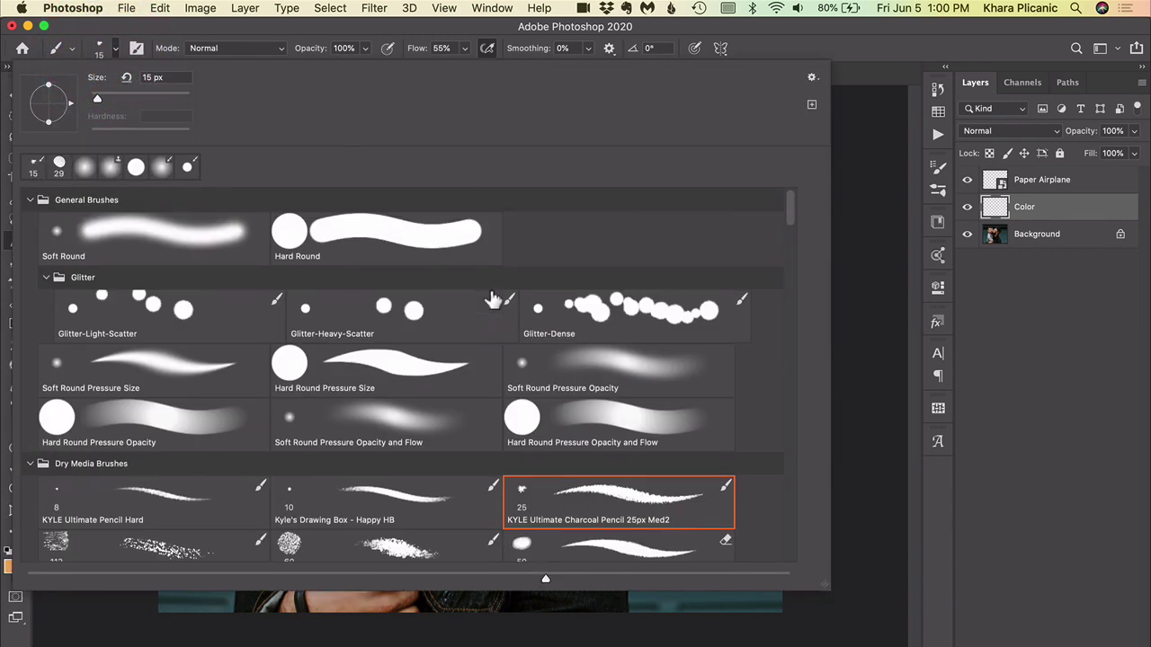
scroll(494, 300, "down", 5)
scroll(504, 432, "down", 3)
scroll(506, 351, "up", 6)
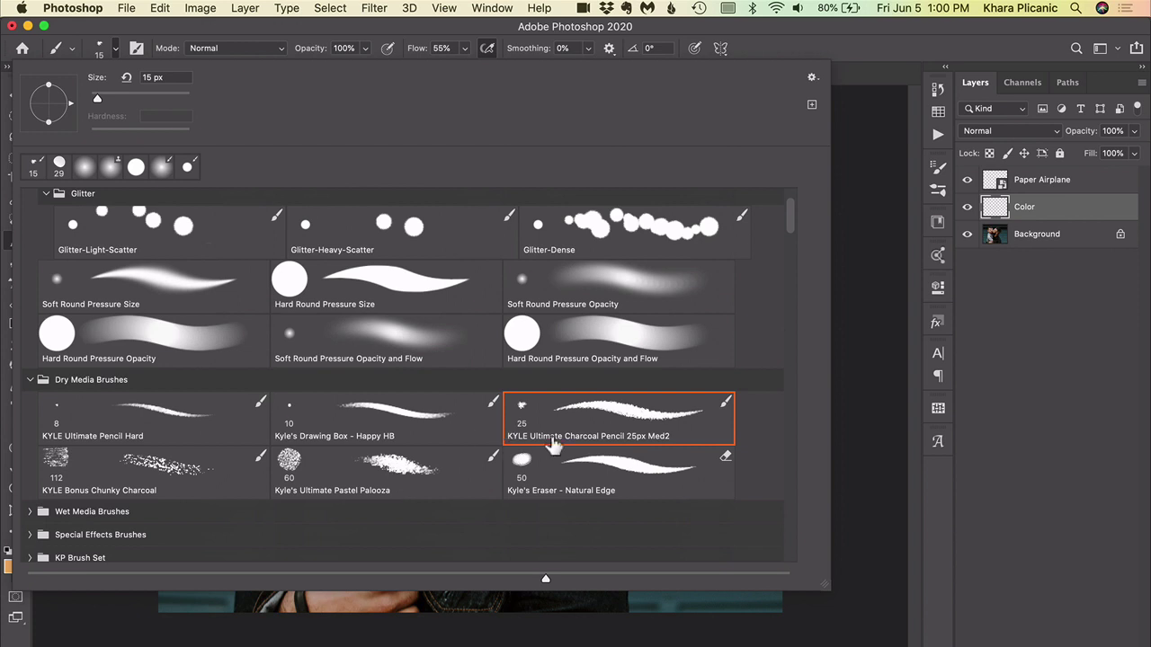
double_click(635, 412)
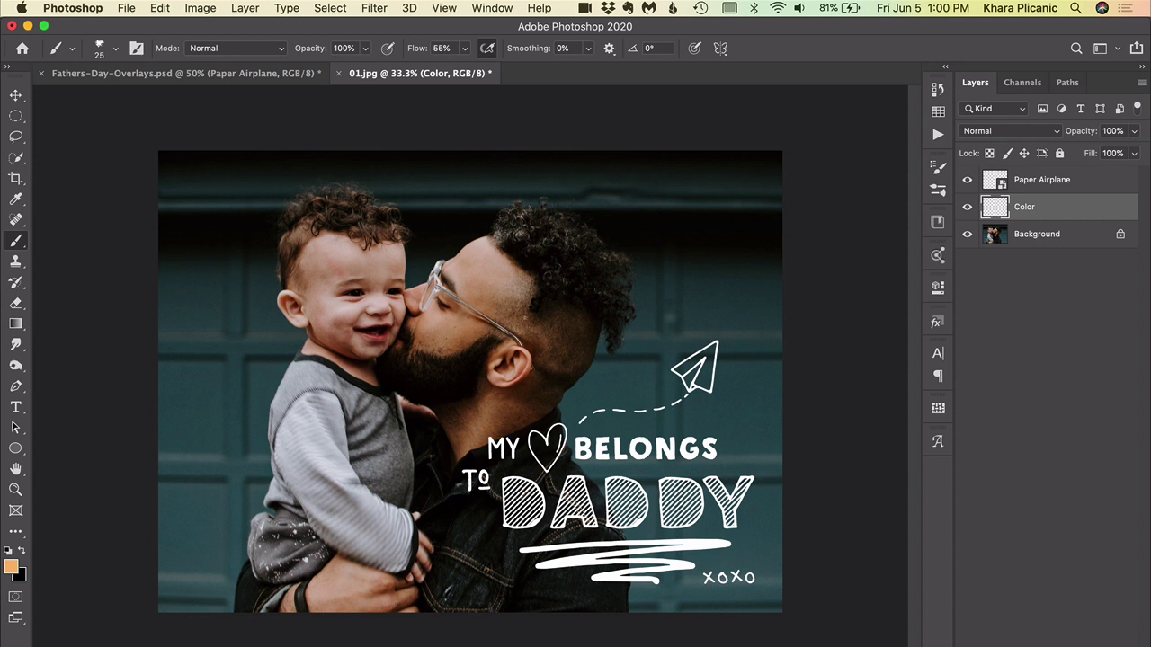
left_click(491, 8)
Pick a yellow swatch as the foreground colour and zoom in on the paper airplane.
left_click(521, 548)
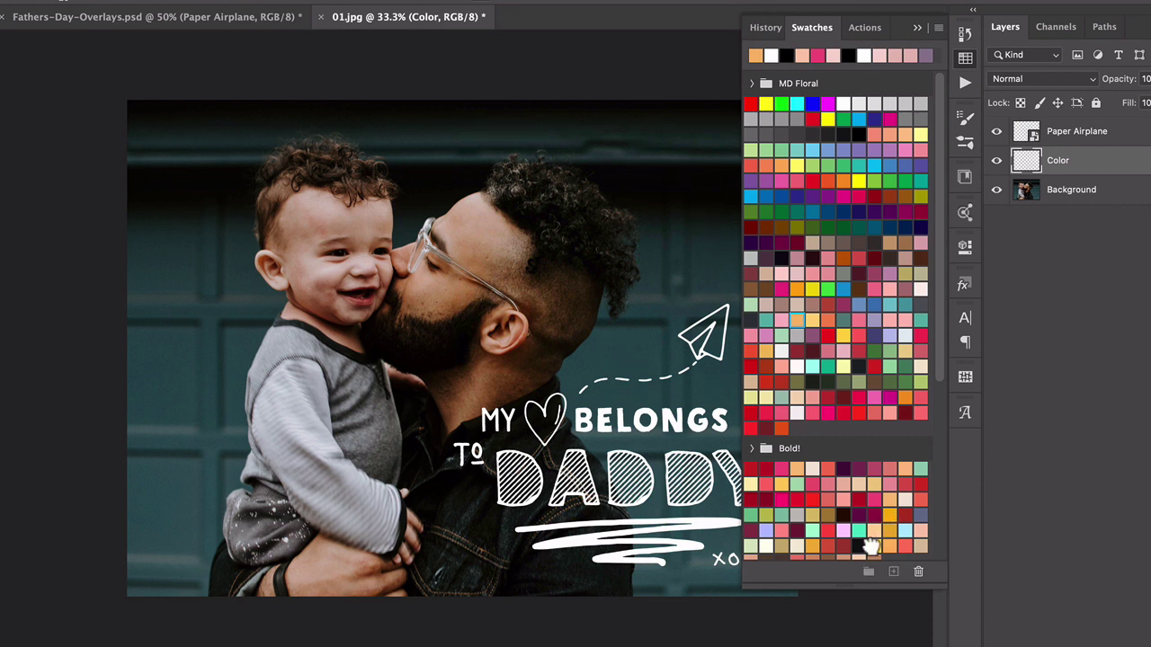
left_click(852, 562)
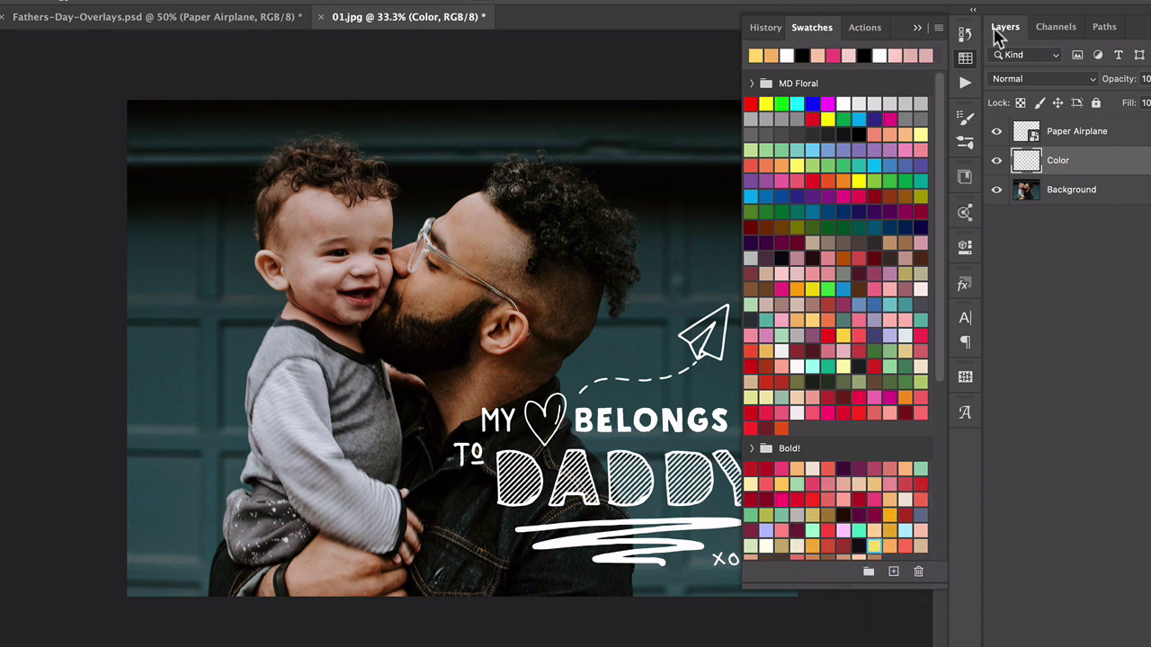
left_click(918, 31)
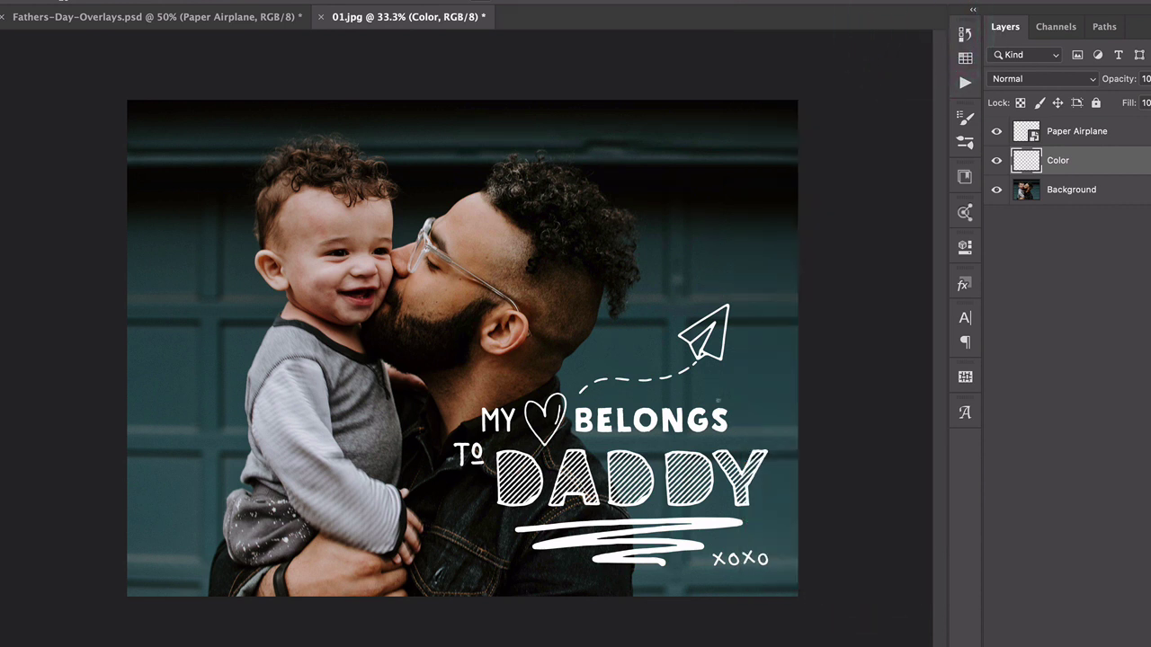
left_click_drag(719, 332, 782, 346)
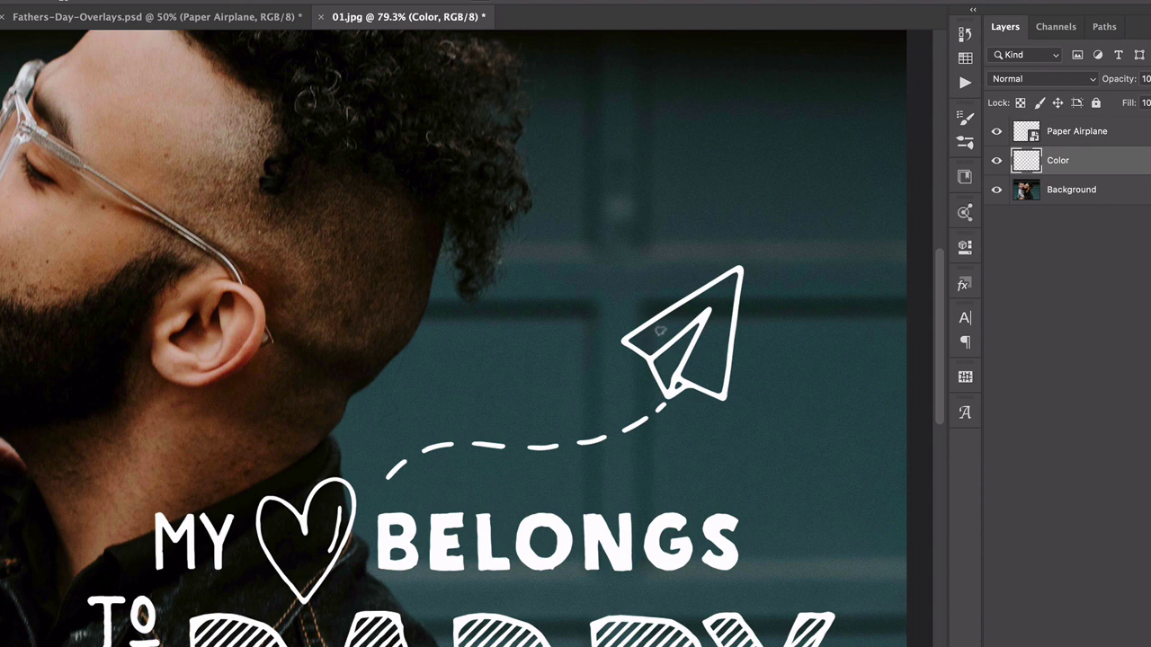
Enlarge the brush and paint the paper airplane yellow on the Color layer.
key("bracketright")
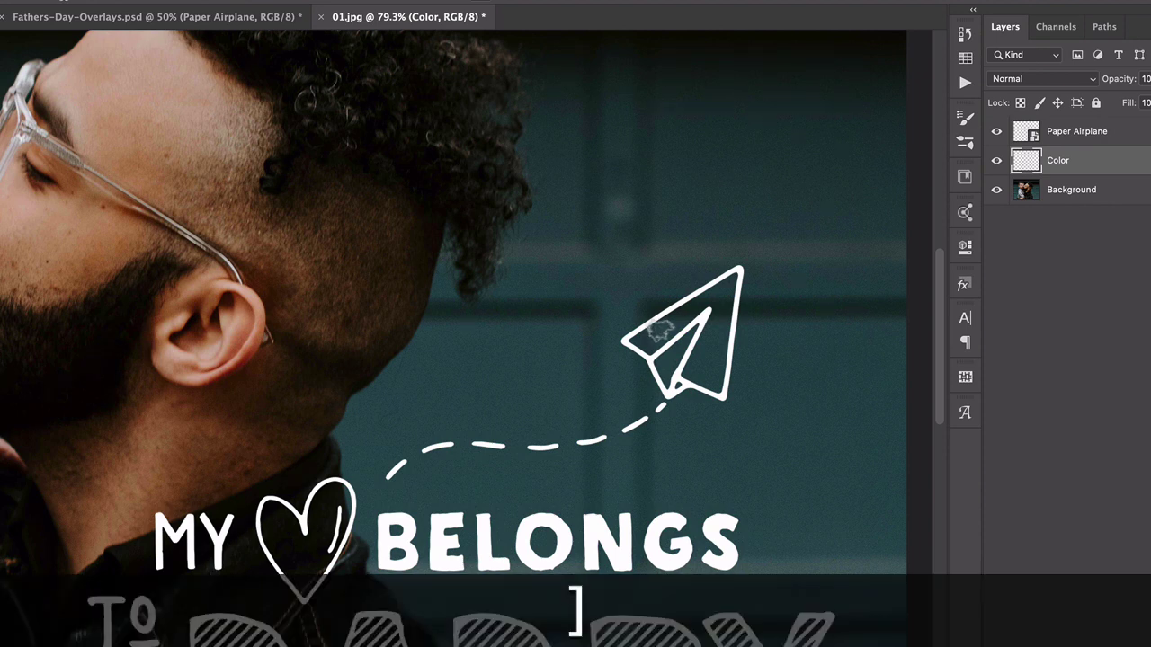
key("bracketright")
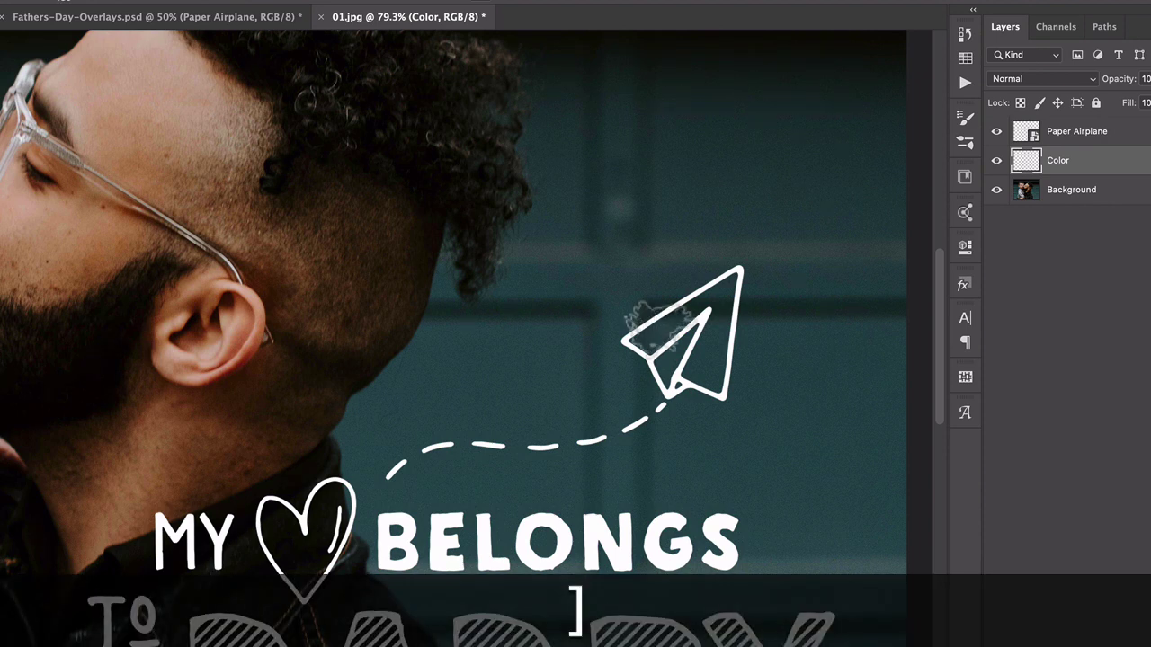
mouse_move(670, 340)
left_mouse_down()
mouse_move(697, 316)
mouse_move(658, 335)
mouse_move(675, 337)
mouse_move(654, 320)
mouse_move(631, 334)
mouse_move(653, 340)
mouse_move(653, 371)
mouse_move(671, 349)
mouse_move(663, 387)
mouse_move(684, 348)
mouse_move(692, 367)
mouse_move(720, 371)
mouse_move(686, 376)
mouse_move(716, 366)
mouse_move(724, 380)
mouse_move(730, 353)
mouse_move(720, 376)
mouse_move(715, 358)
mouse_move(737, 286)
mouse_move(711, 299)
left_mouse_up()
mouse_move(683, 300)
left_mouse_down()
mouse_move(717, 274)
mouse_move(628, 338)
mouse_move(656, 358)
mouse_move(623, 325)
mouse_move(693, 317)
mouse_move(703, 329)
mouse_move(688, 353)
mouse_move(723, 304)
mouse_move(705, 370)
mouse_move(687, 349)
mouse_move(706, 323)
left_mouse_up()
left_click(682, 333)
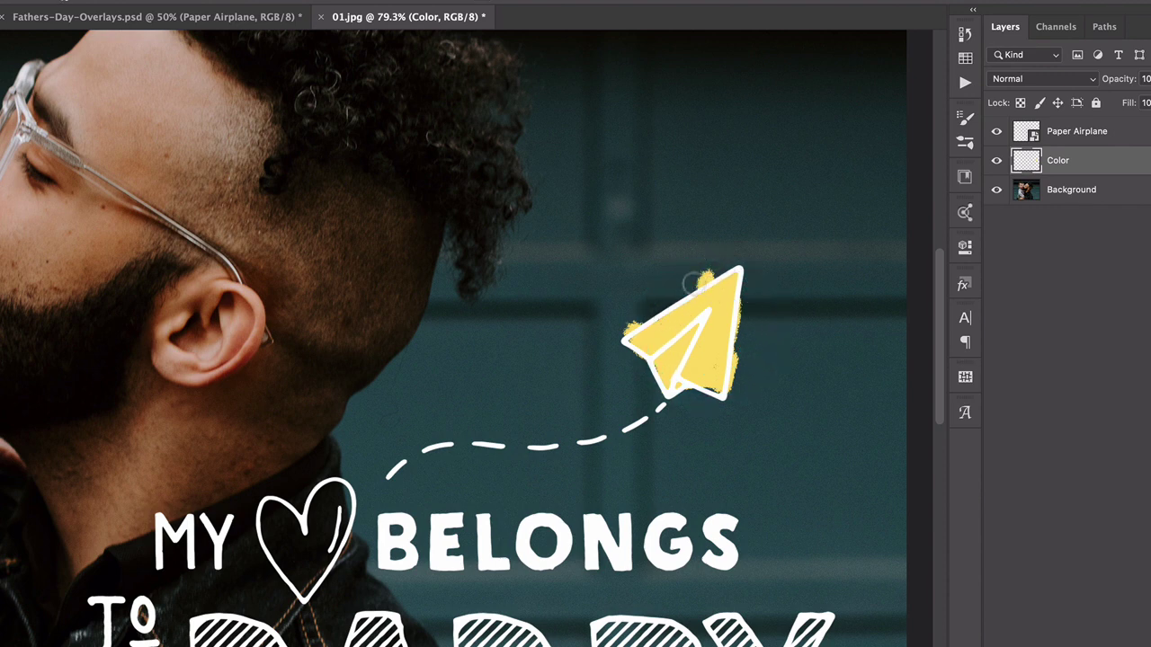
left_click(662, 292)
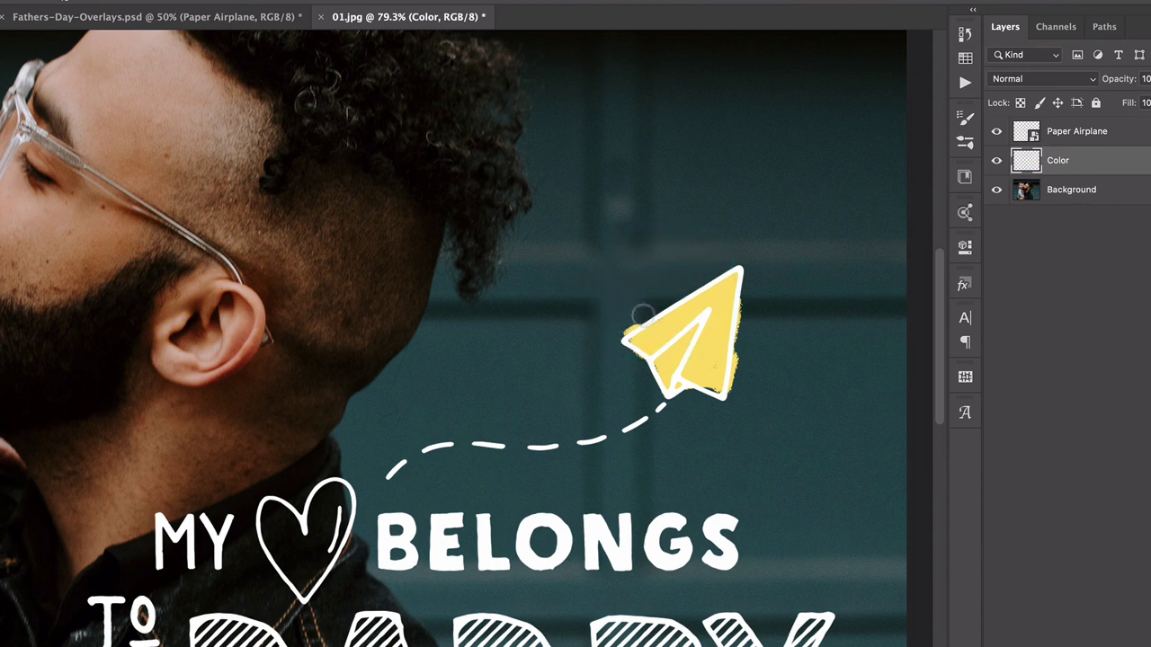
left_click(586, 342)
left_click(745, 297)
left_click(738, 384)
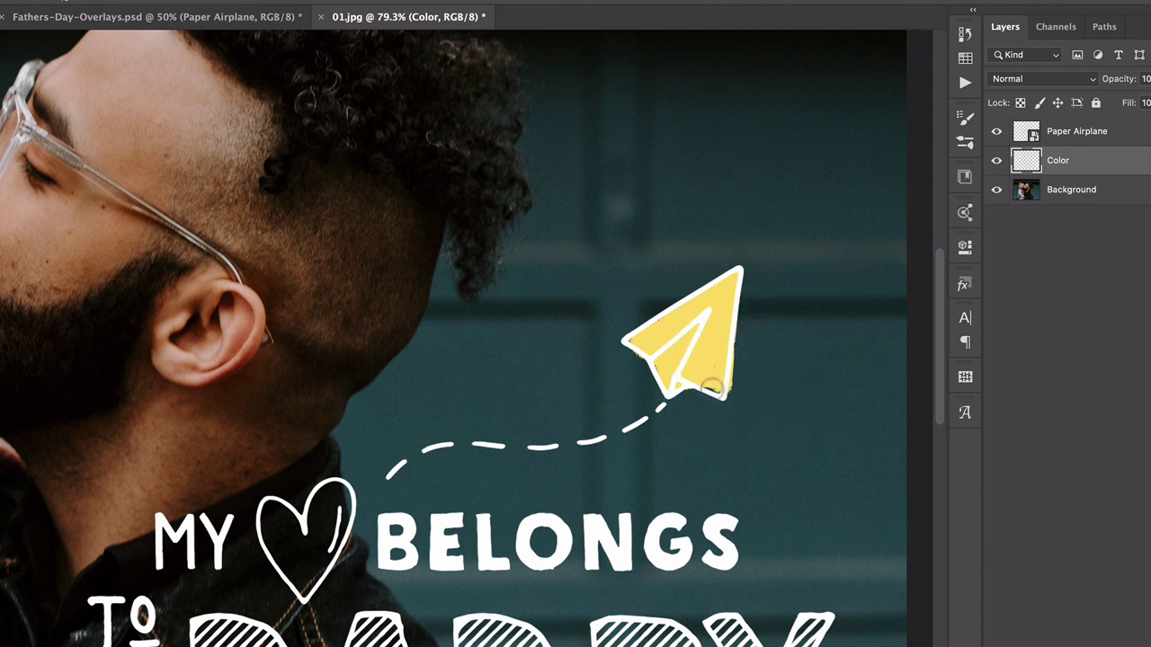
key("h")
left_click_drag(701, 387, 371, 387)
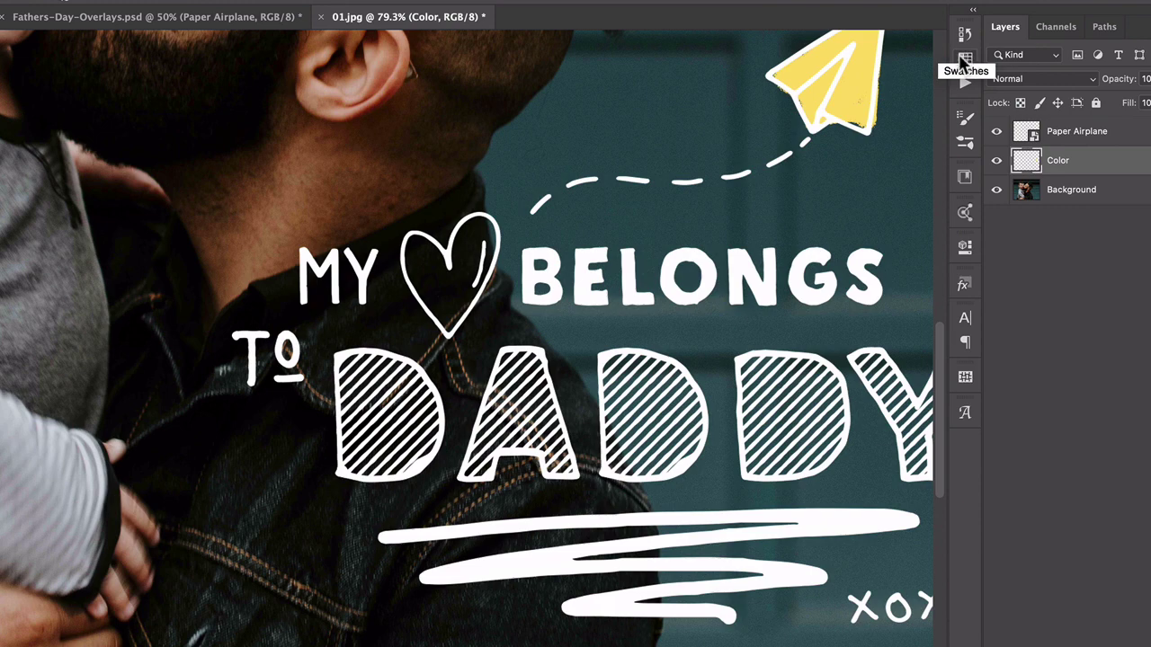
Pick a red swatch from the Swatches panel as the foreground colour.
left_click(963, 61)
left_click(966, 63)
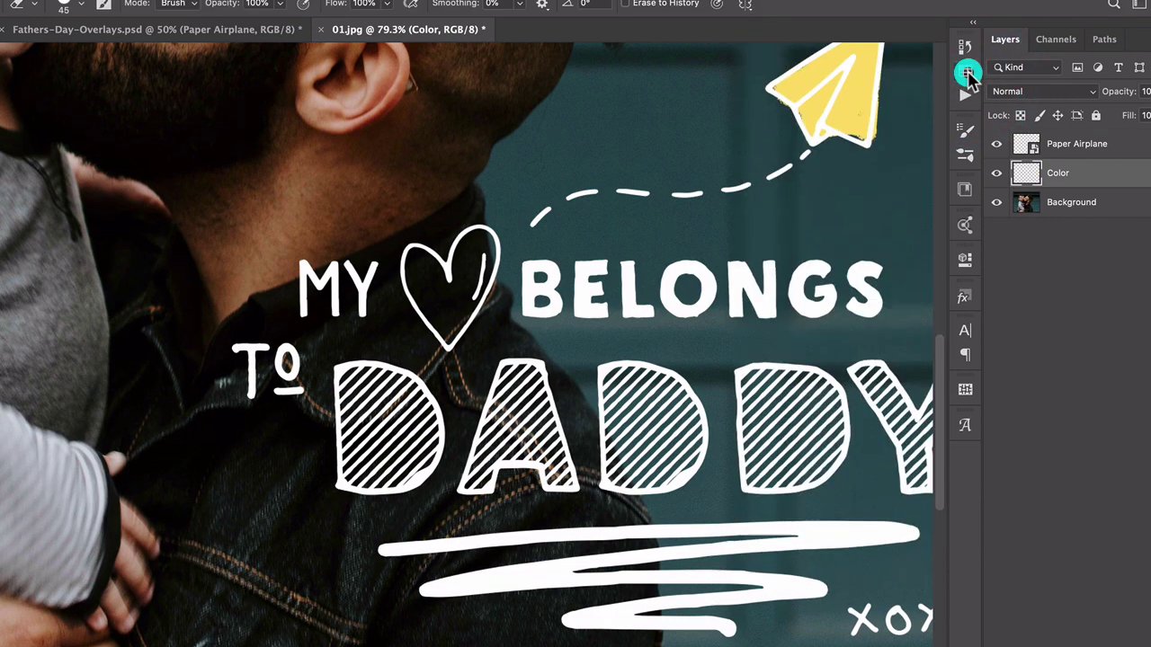
left_click(967, 72)
left_click(499, 10)
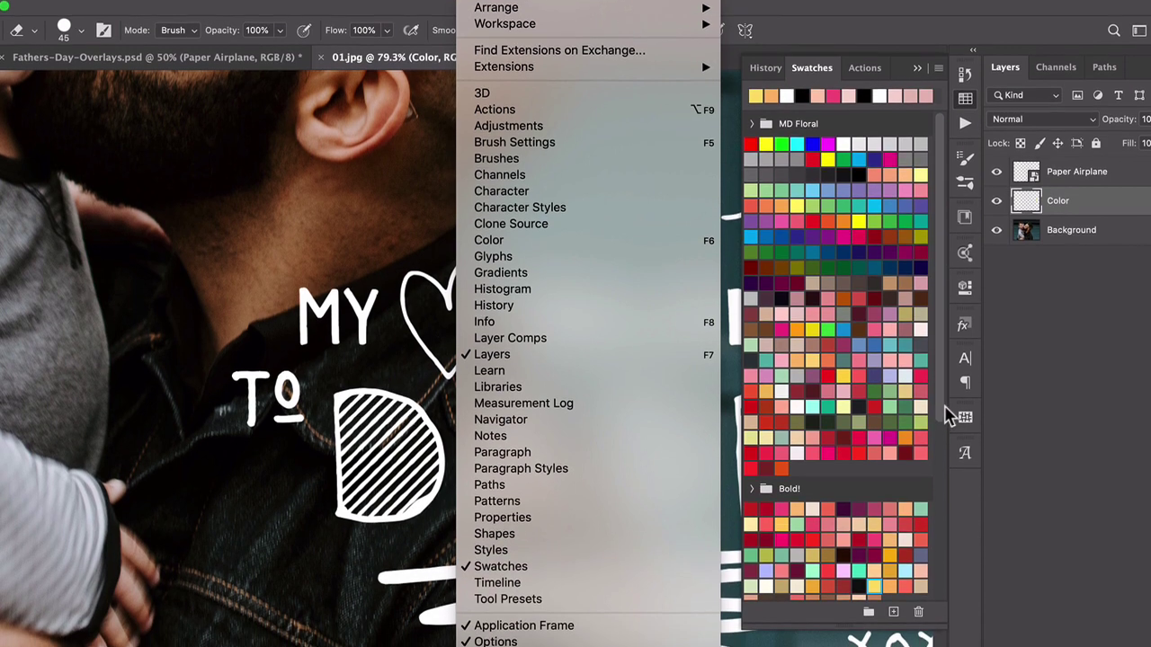
left_click(942, 434)
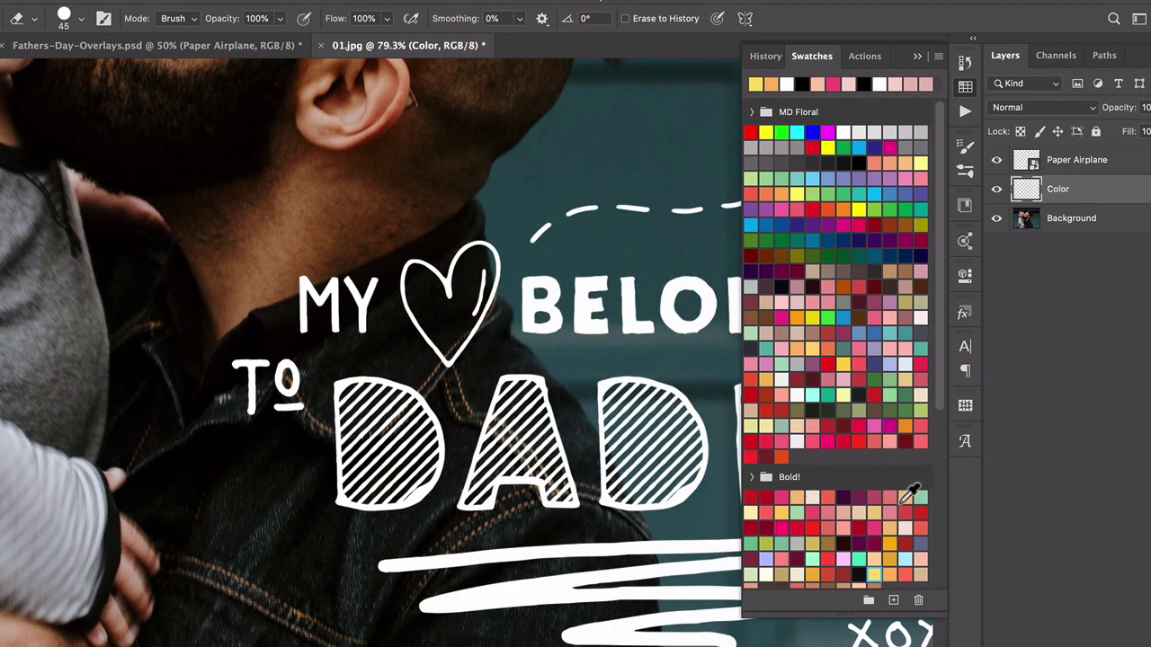
left_click(917, 56)
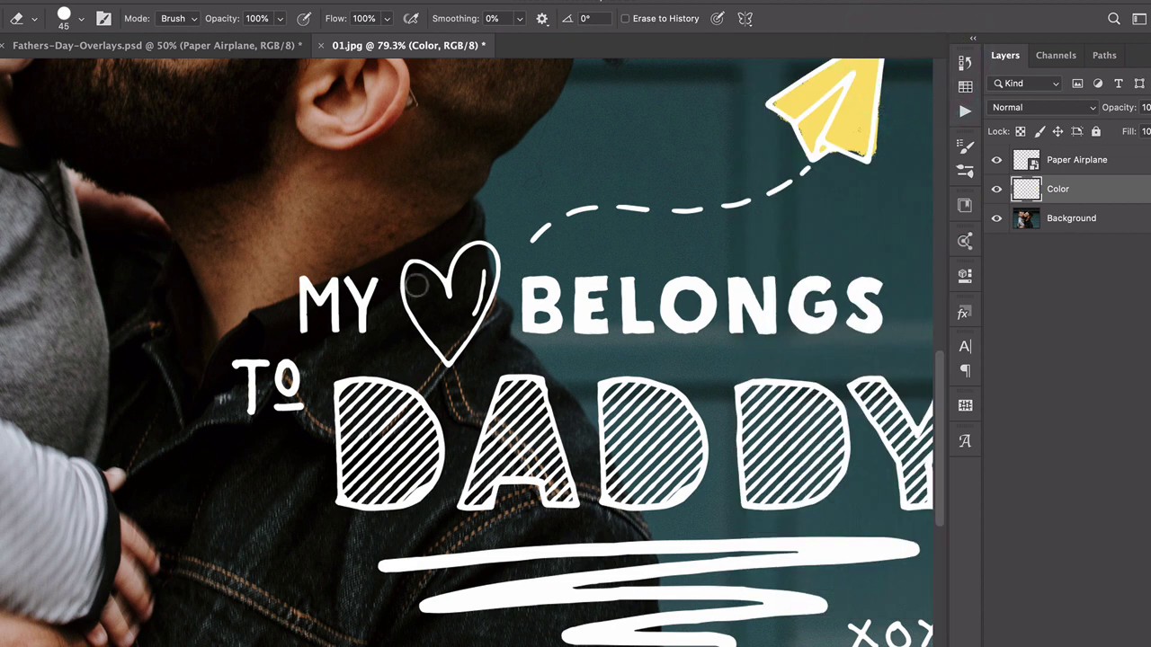
Paint the heart next to MY red with the brush.
key("b")
mouse_move(412, 291)
left_mouse_down()
mouse_move(453, 350)
mouse_move(430, 287)
mouse_move(431, 300)
mouse_move(457, 297)
mouse_move(468, 282)
mouse_move(458, 269)
mouse_move(492, 256)
mouse_move(444, 332)
mouse_move(467, 292)
mouse_move(449, 332)
mouse_move(476, 292)
left_mouse_up()
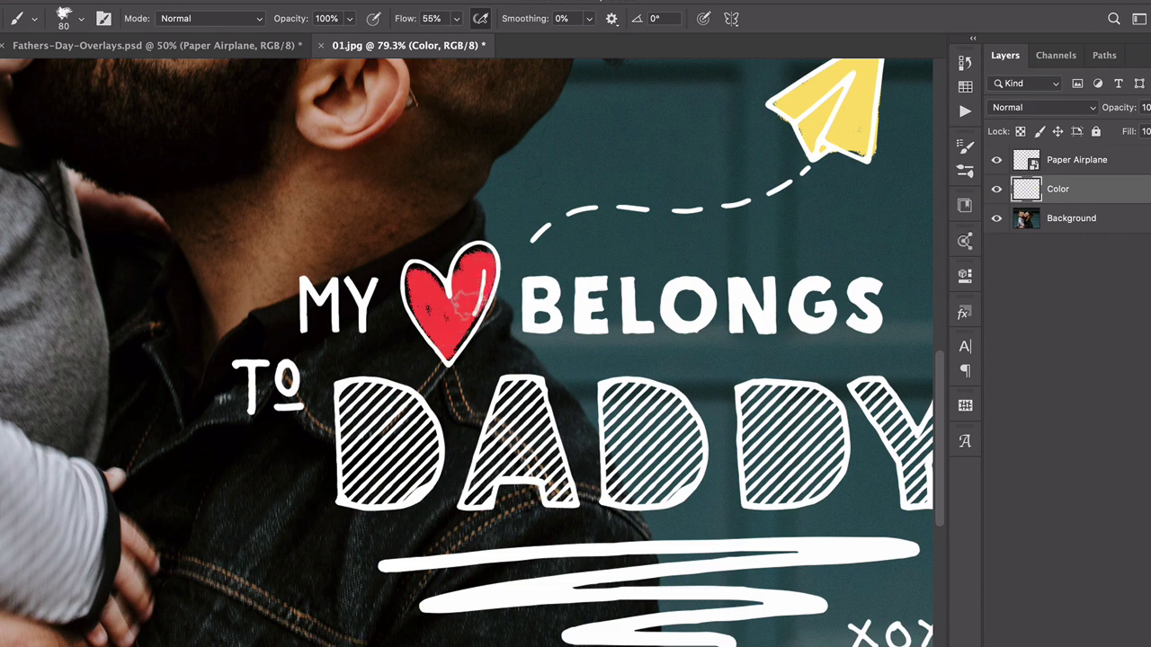
scroll(689, 552, "down", 3)
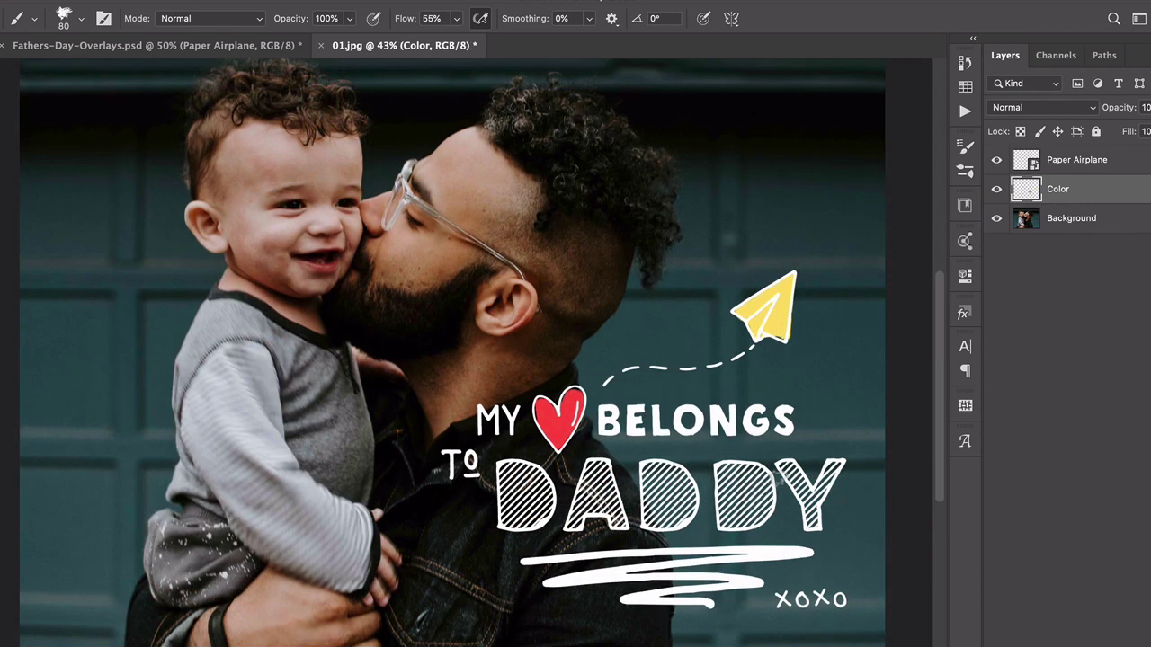